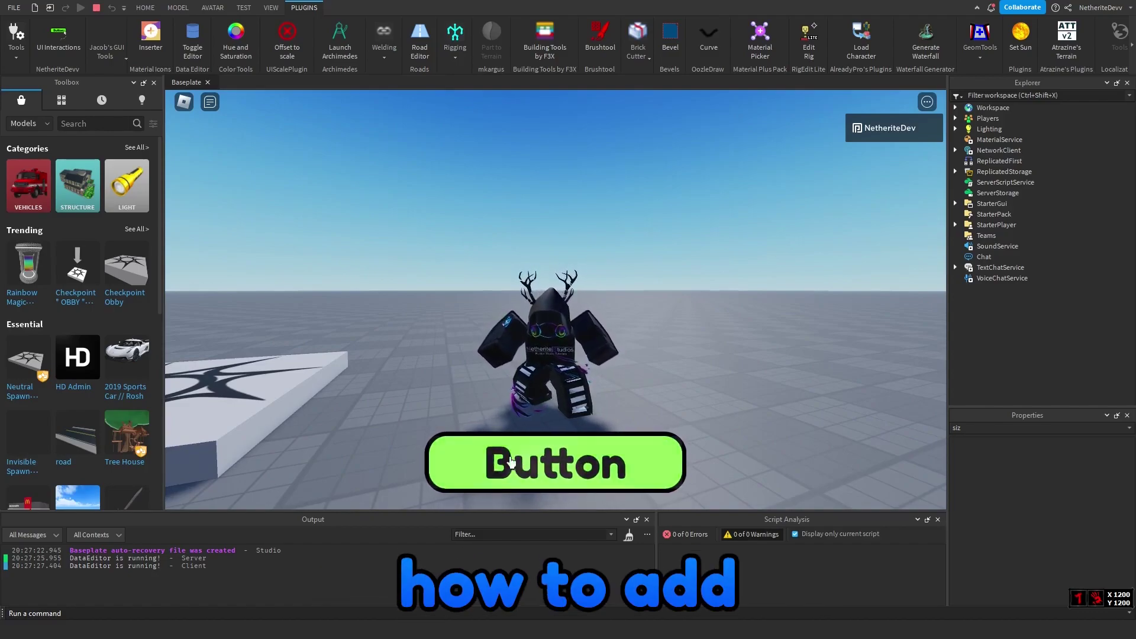
# - Walk the avatar around the running playtest and try the on-screen Button's hover and click animations
pyautogui.press('a')
pyautogui.click(534, 462)
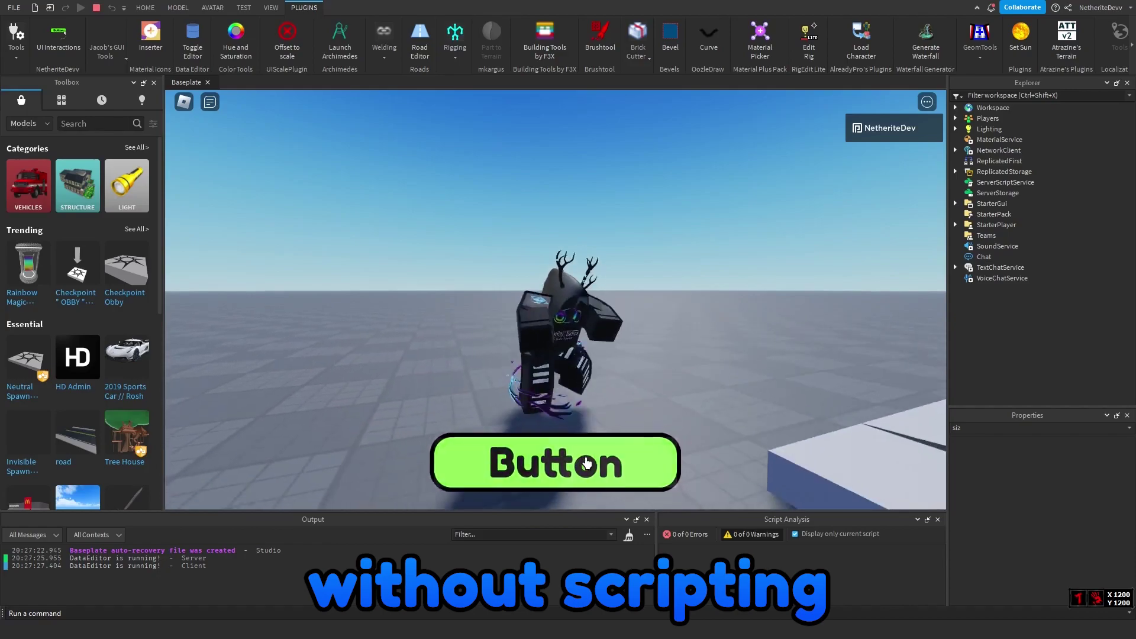
pyautogui.press('d')
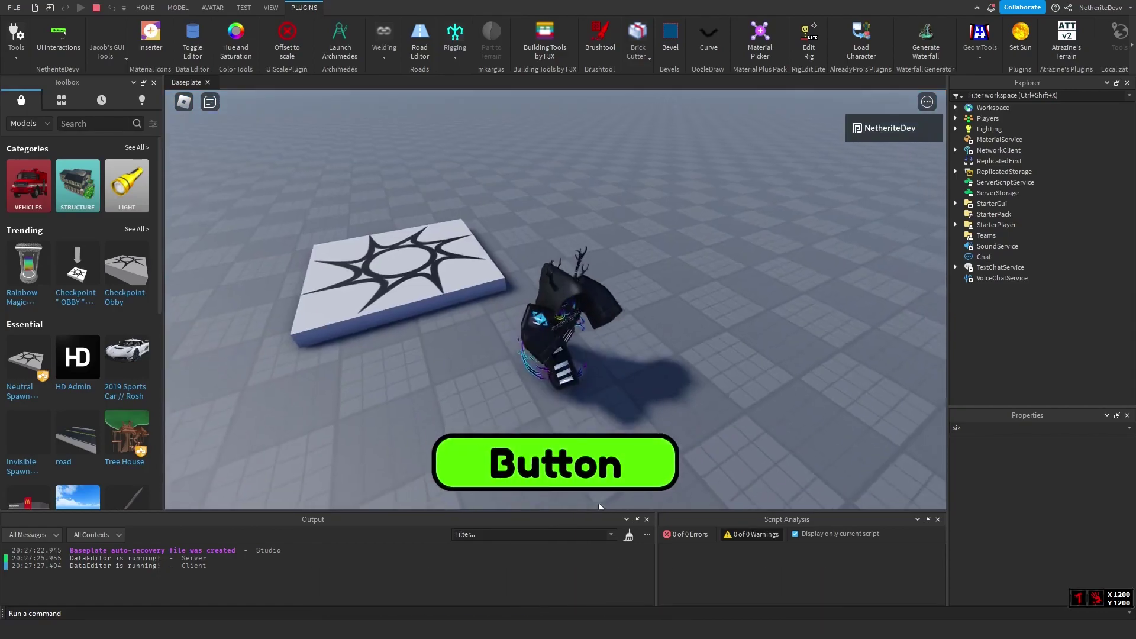
pyautogui.press('s')
pyautogui.click(606, 480)
pyautogui.press('a')
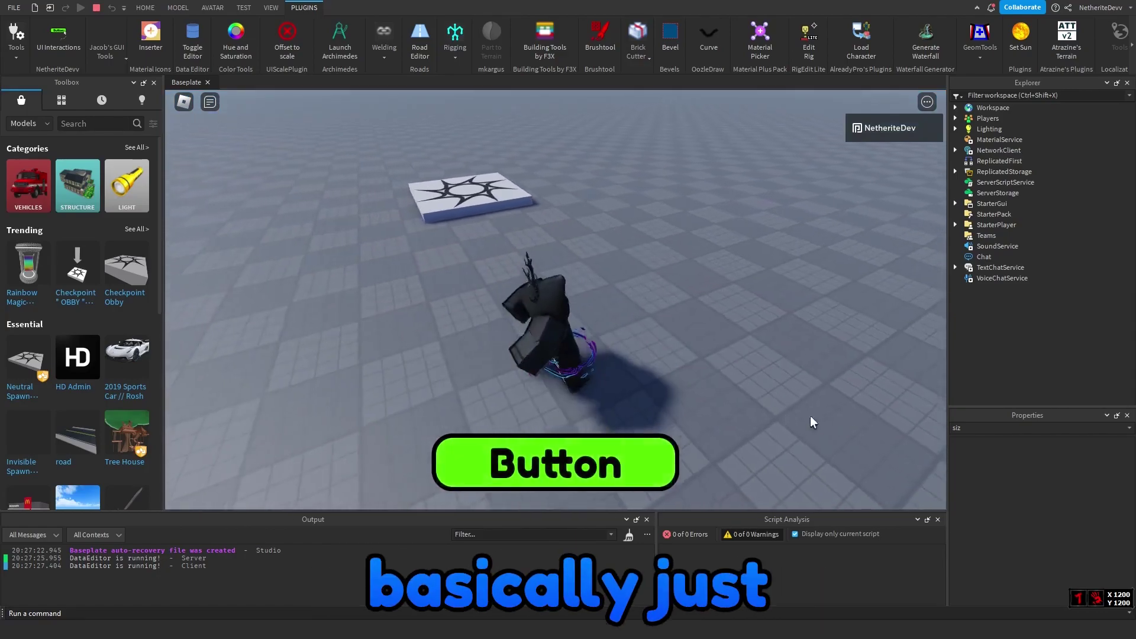
pyautogui.press('w')
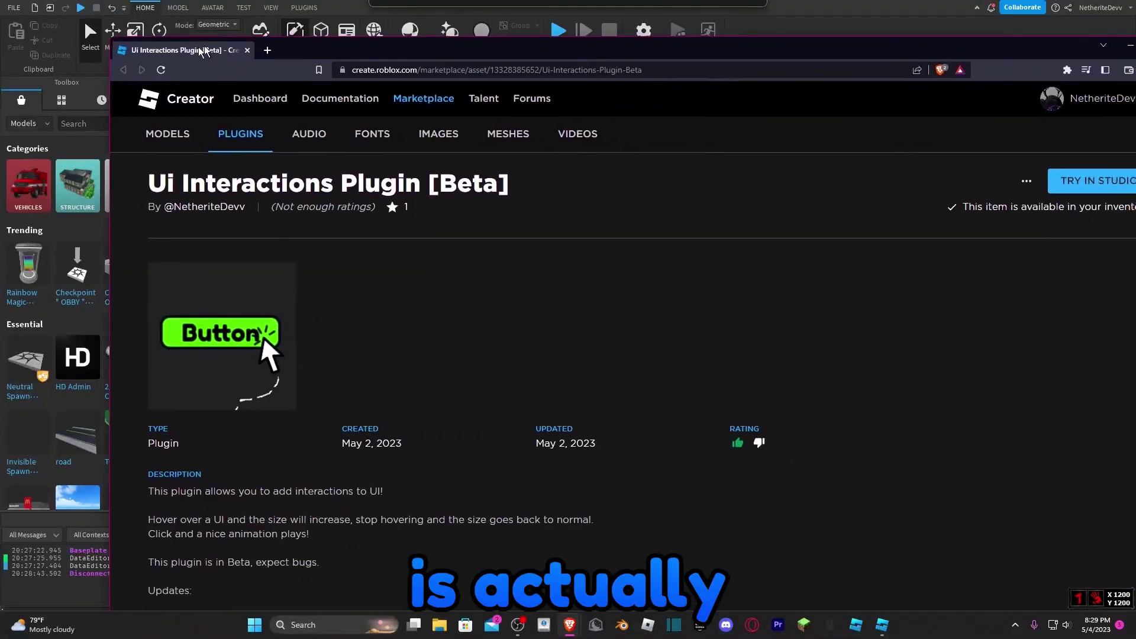
# - Review the Ui Interactions Plugin [Beta] marketplace page in the browser, reading its description and update notes
pyautogui.moveTo(120, 67); pyautogui.dragTo(136, 0)
pyautogui.scroll(-5, 504, 169)
pyautogui.scroll(5, 507, 174)
pyautogui.scroll(-2, 467, 190)
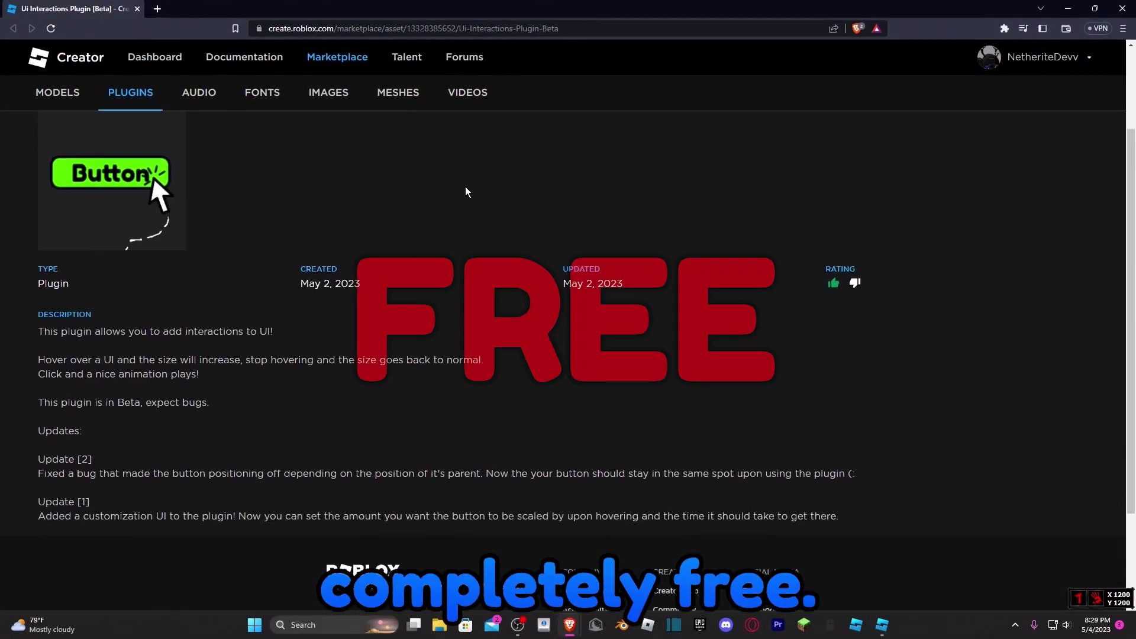
pyautogui.scroll(2, 470, 201)
pyautogui.scroll(-2, 281, 299)
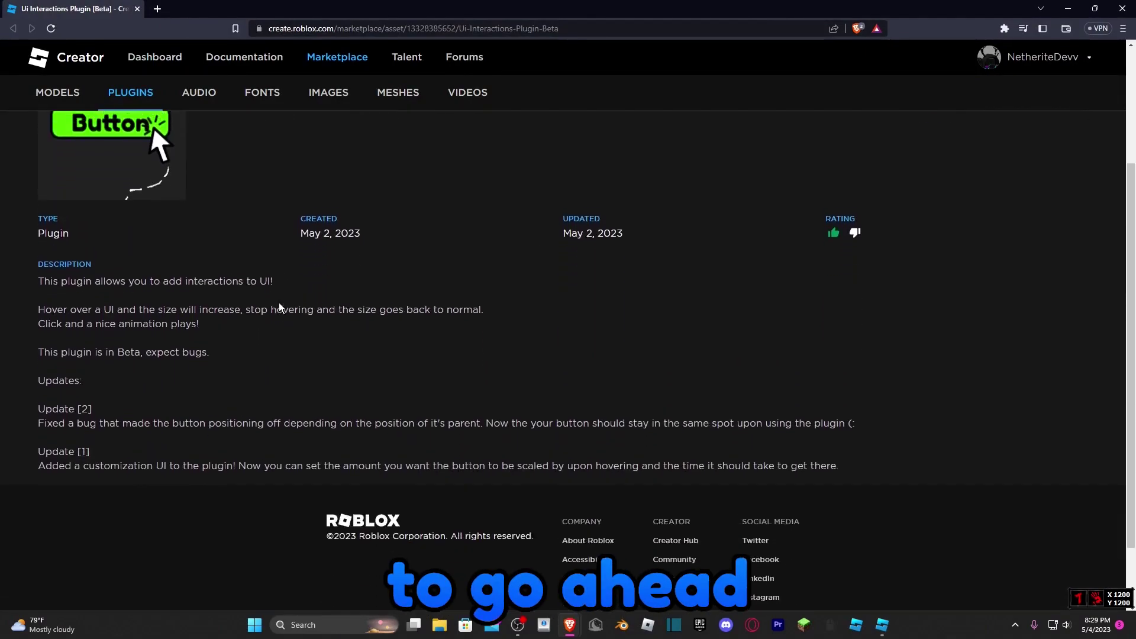
pyautogui.scroll(2, 279, 303)
pyautogui.scroll(-2, 275, 326)
pyautogui.scroll(2, 297, 289)
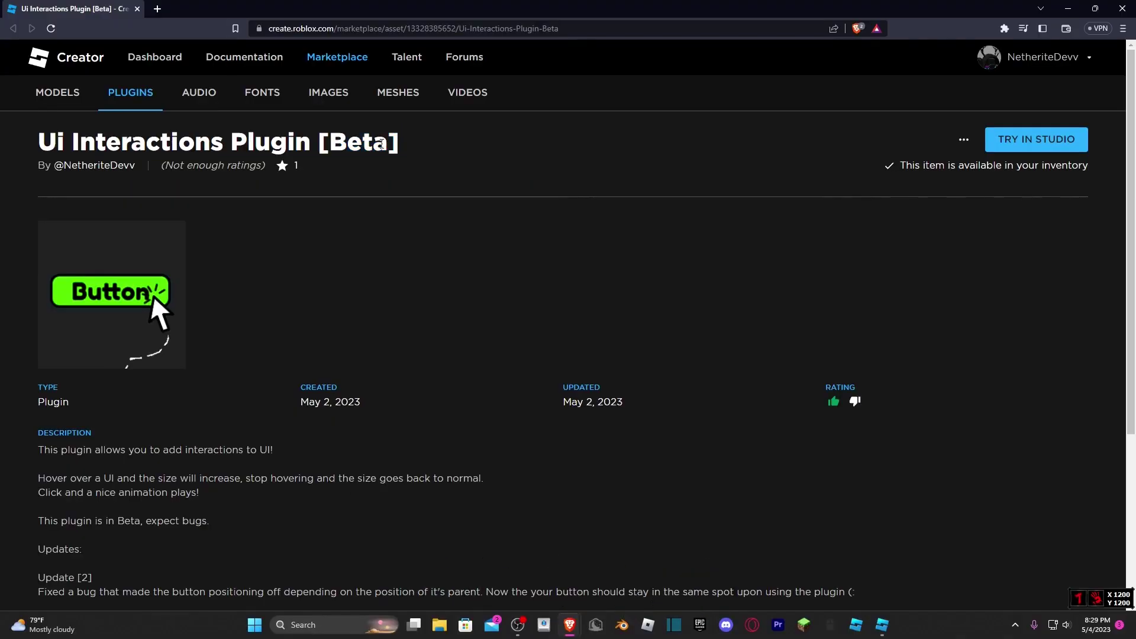
pyautogui.moveTo(331, 494); pyautogui.dragTo(28, 461)
pyautogui.scroll(-1, 57, 467)
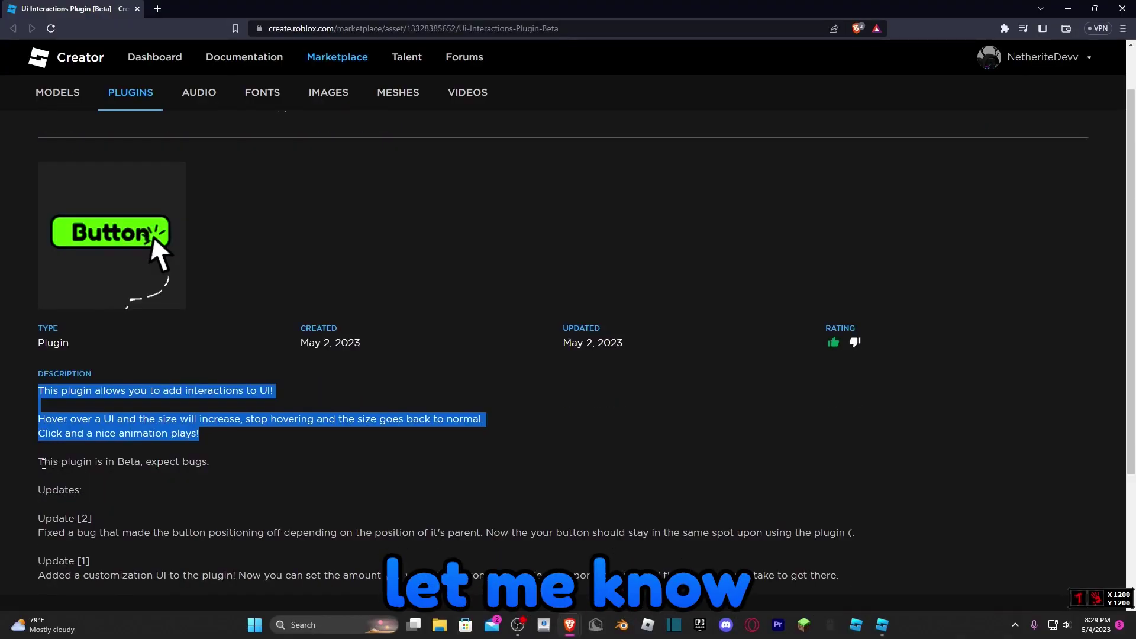
pyautogui.scroll(1, 217, 425)
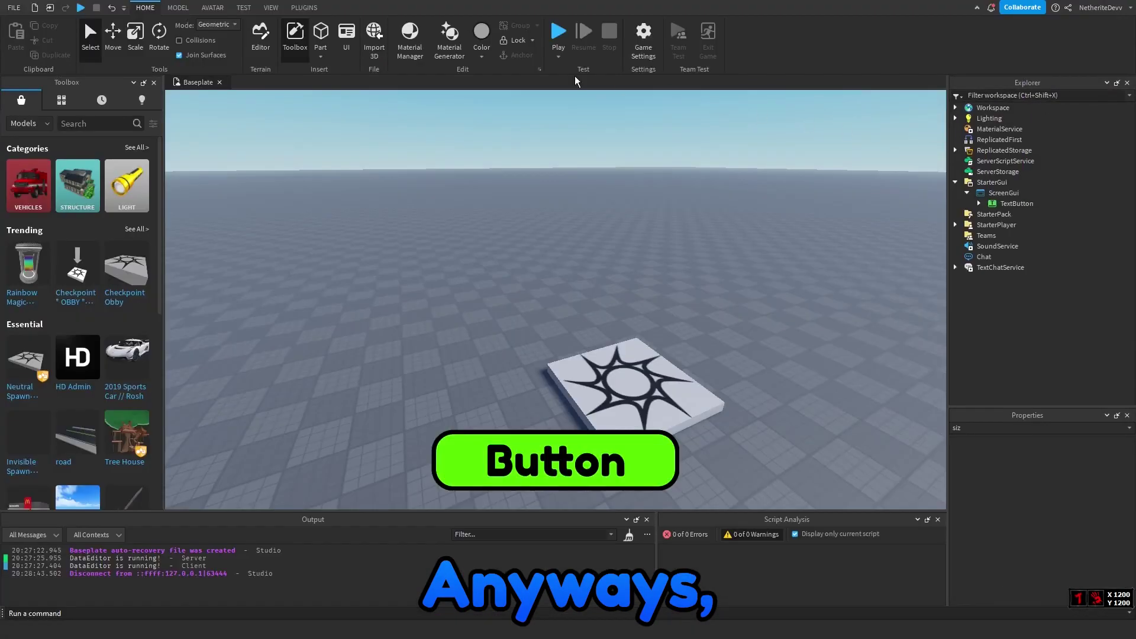
# - Open the UI Interactions plugin and reposition its floating window over the Baseplate viewport
pyautogui.moveTo(338, 170); pyautogui.dragTo(341, 175, button='right')
pyautogui.scroll(-3, 338, 170)
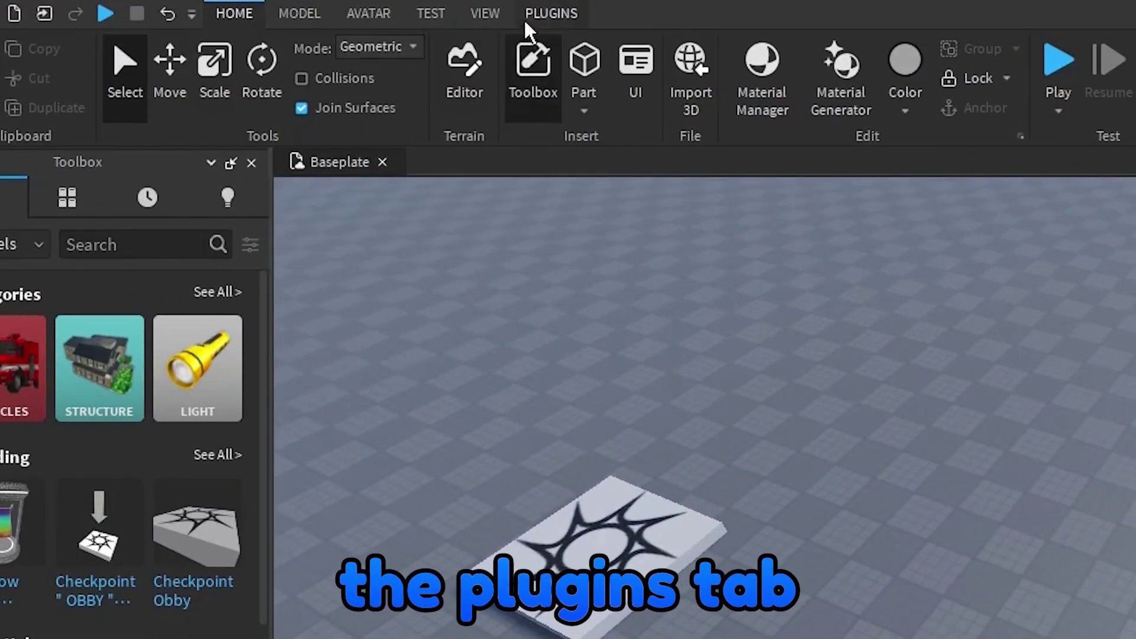
pyautogui.click(535, 18)
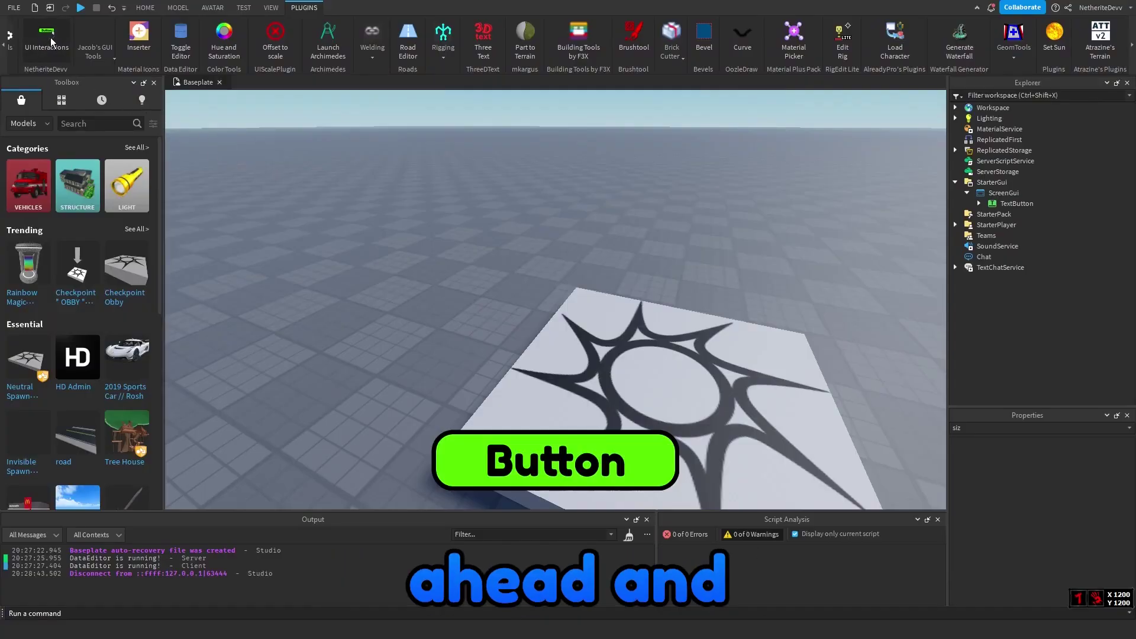
pyautogui.click(51, 38)
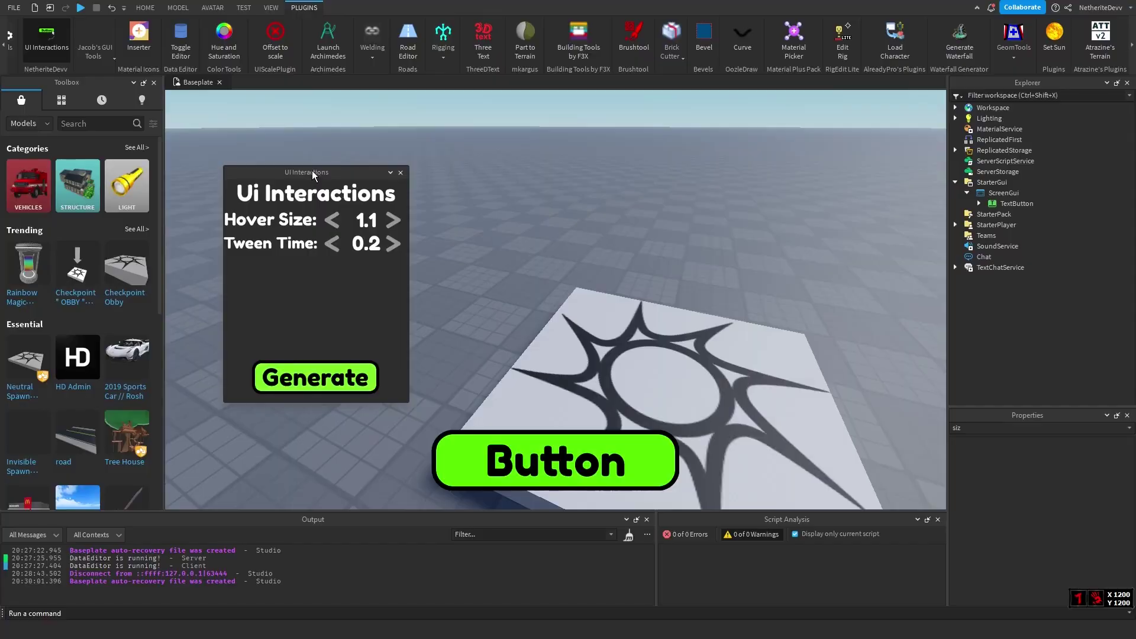
pyautogui.moveTo(326, 169); pyautogui.dragTo(364, 187)
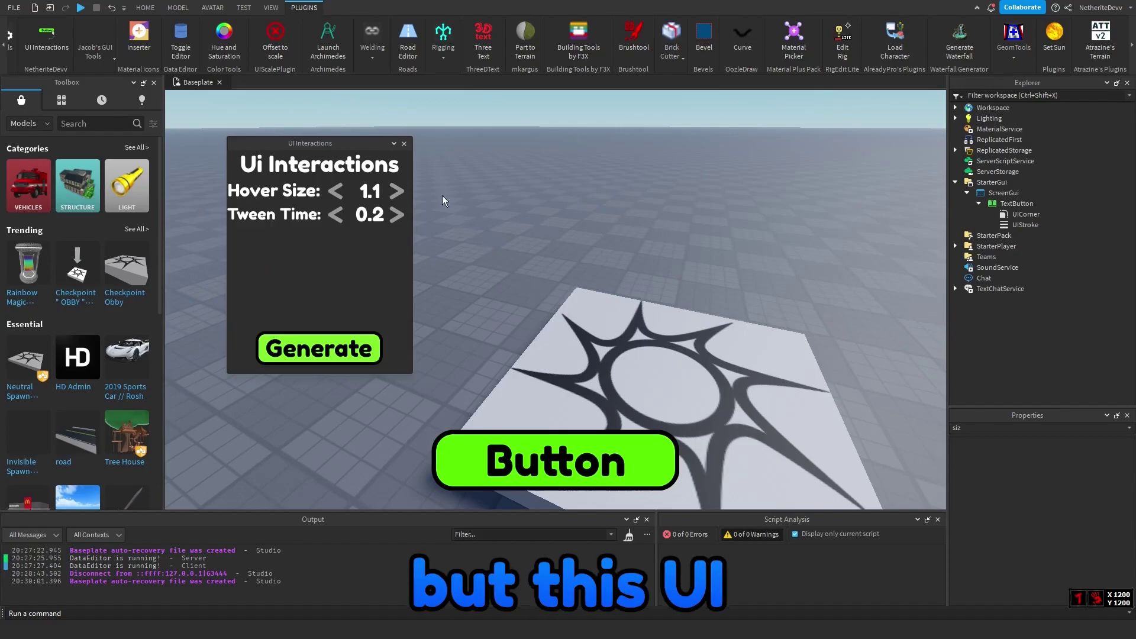
pyautogui.moveTo(523, 232); pyautogui.dragTo(528, 228, button='right')
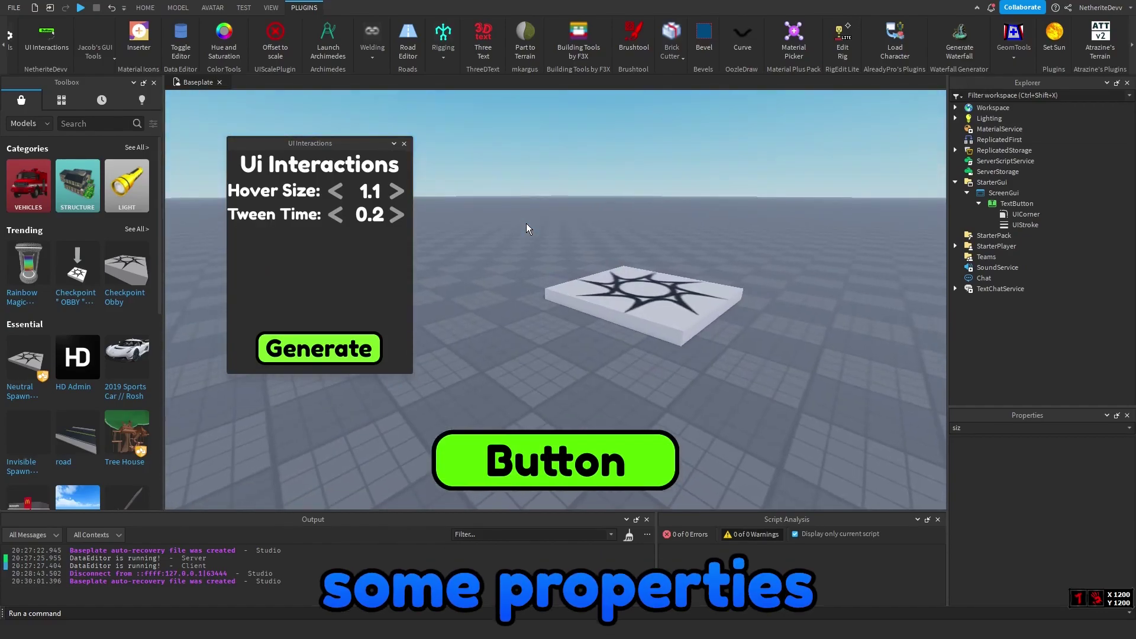
pyautogui.moveTo(526, 223); pyautogui.dragTo(562, 219, button='right')
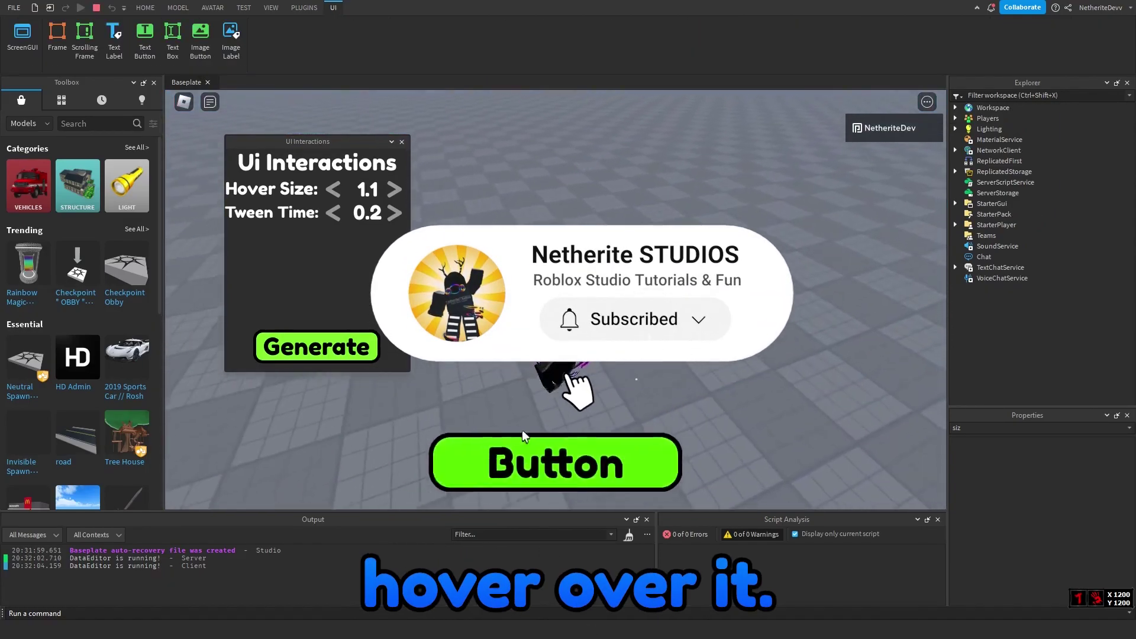
# - Test the Button's hover and click animation in the running playtest
pyautogui.moveTo(525, 434); pyautogui.dragTo(477, 368, button='right')
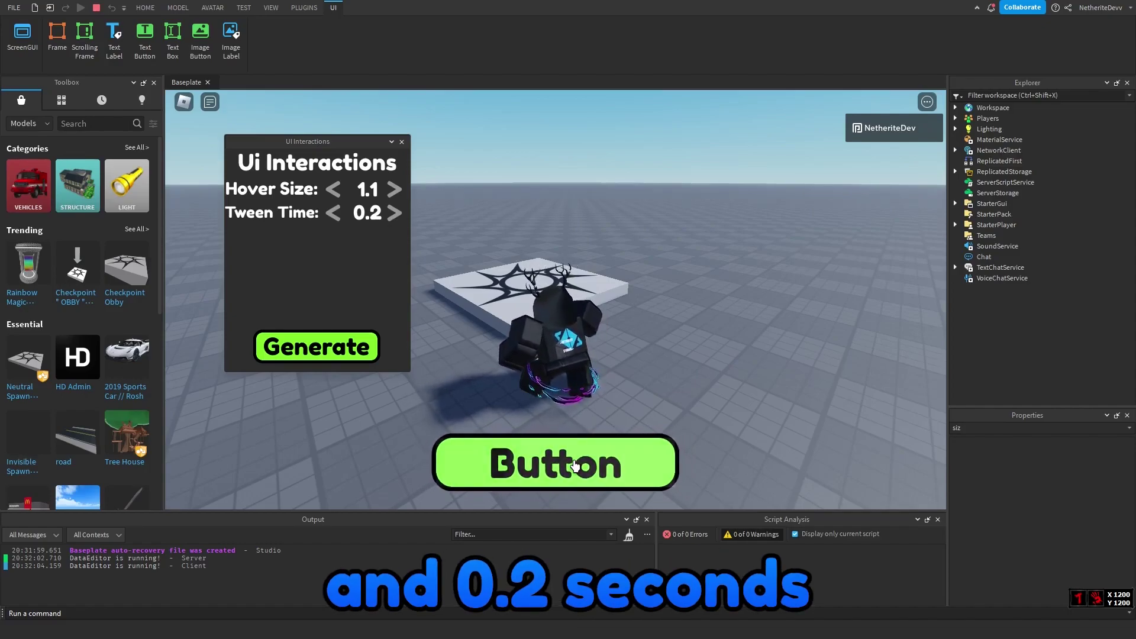
pyautogui.click(500, 456)
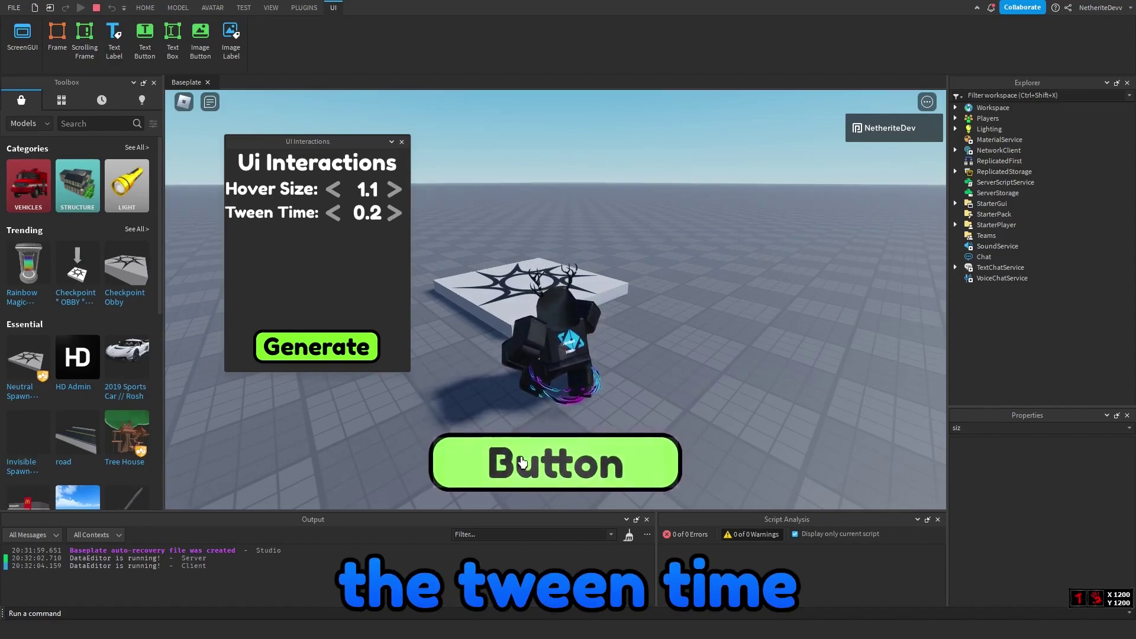
pyautogui.click(525, 458)
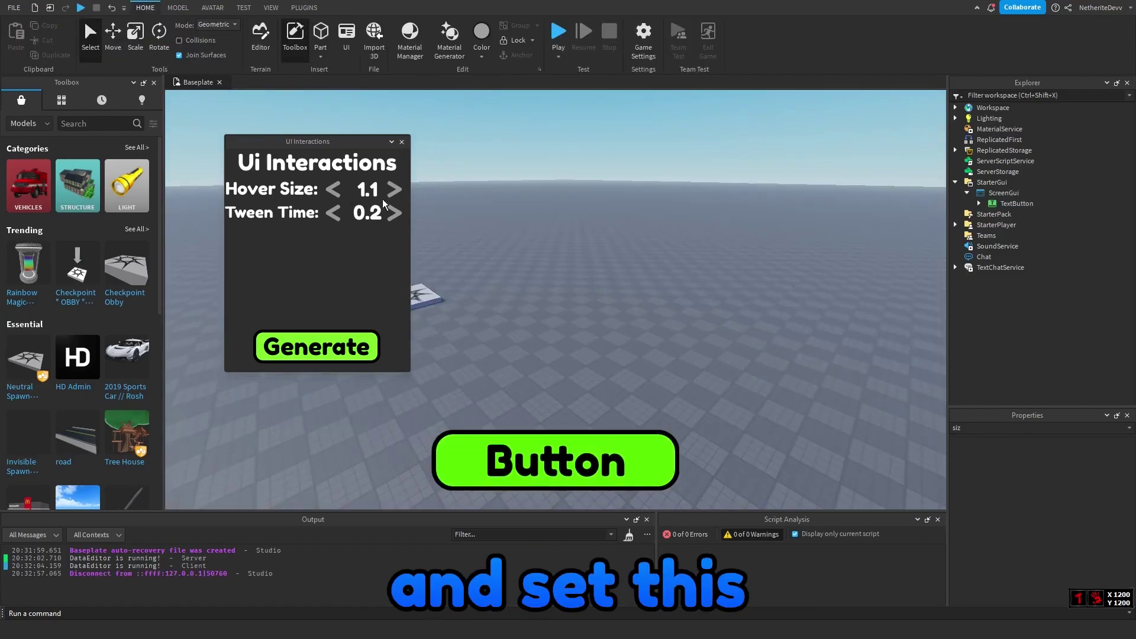
# - Try raising and lowering the Hover Size in the UI Interactions window, bringing it down to 0.97
pyautogui.click(394, 189)
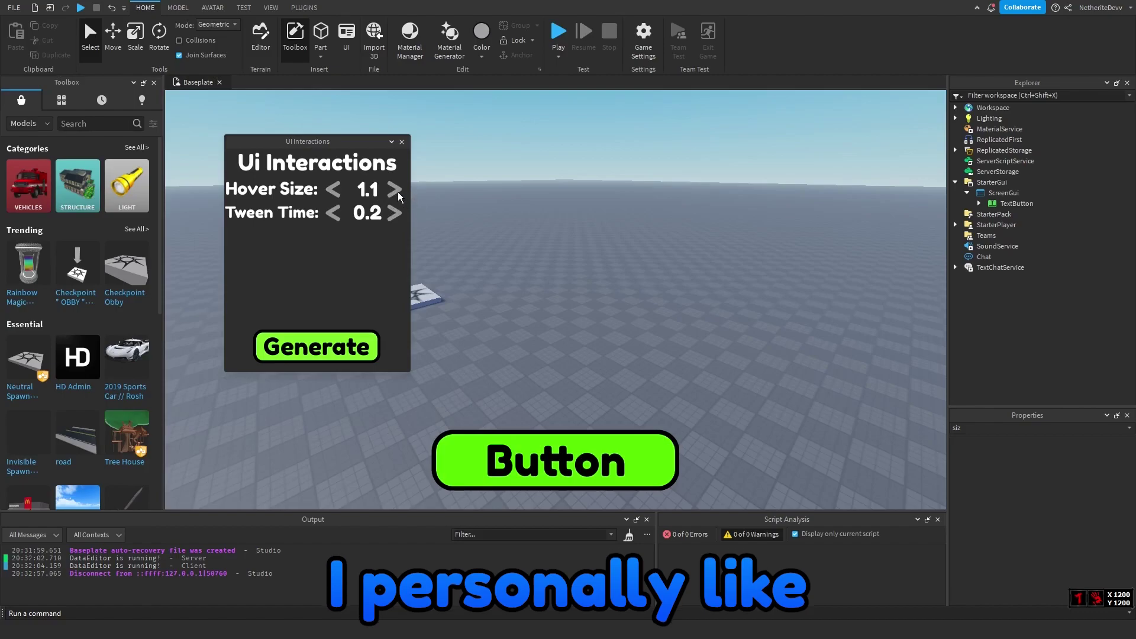
pyautogui.click(396, 192)
pyautogui.click(335, 190)
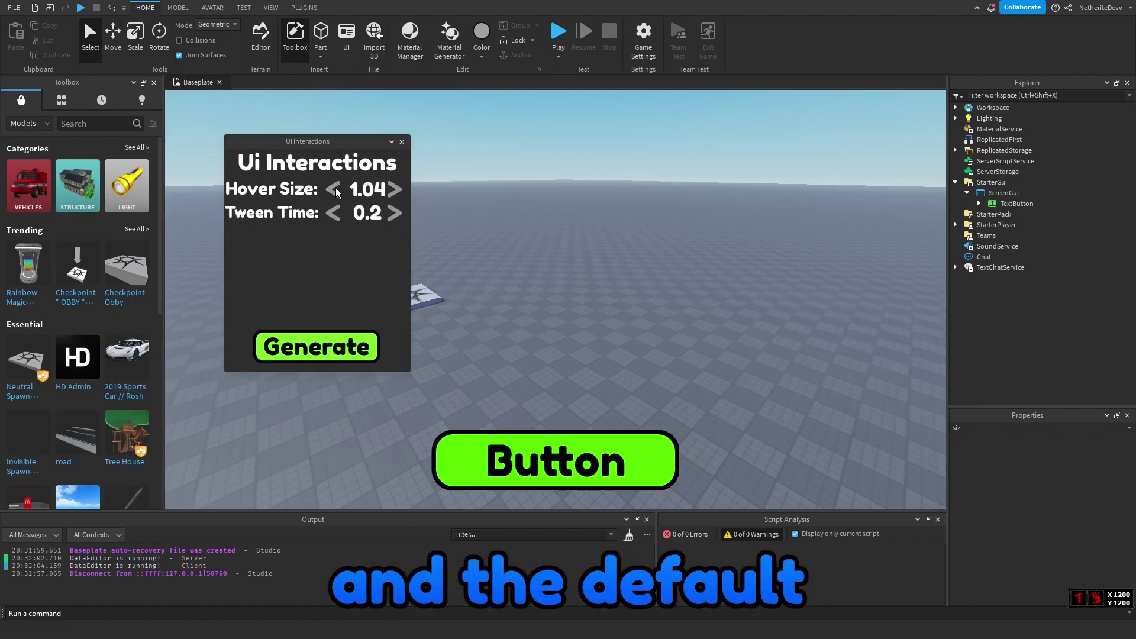
pyautogui.click(394, 190)
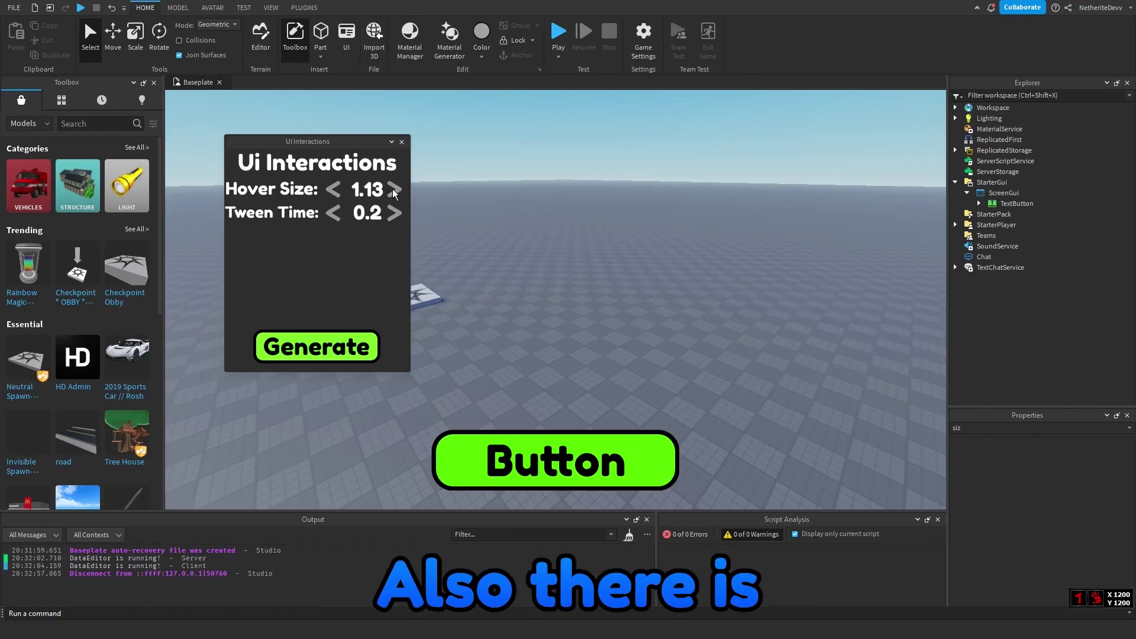
pyautogui.click(393, 190)
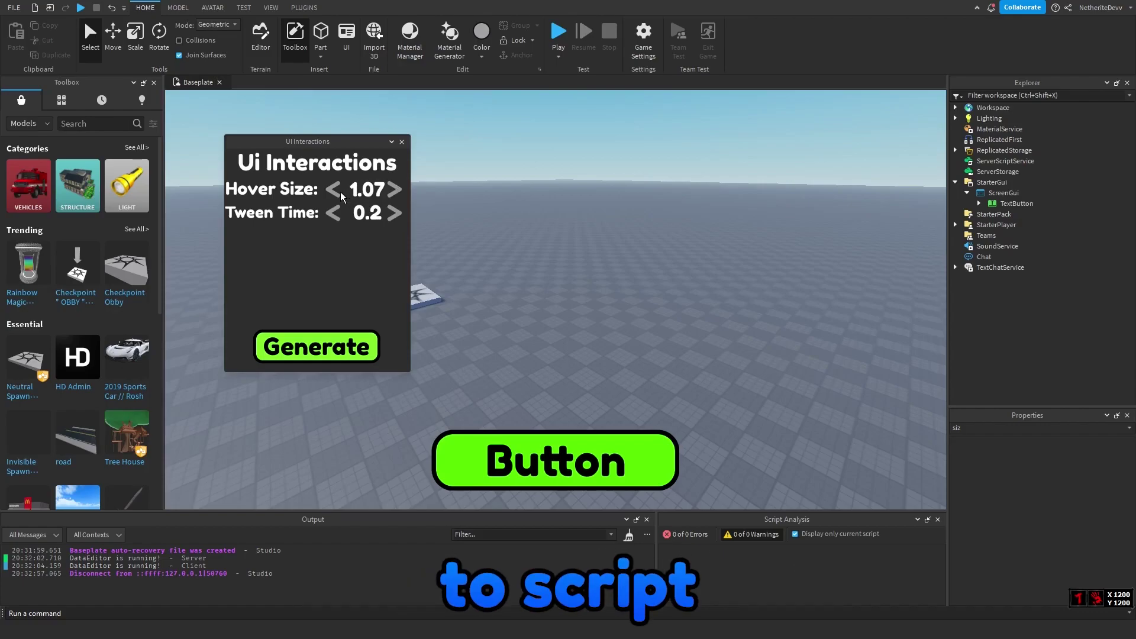
pyautogui.click(393, 192)
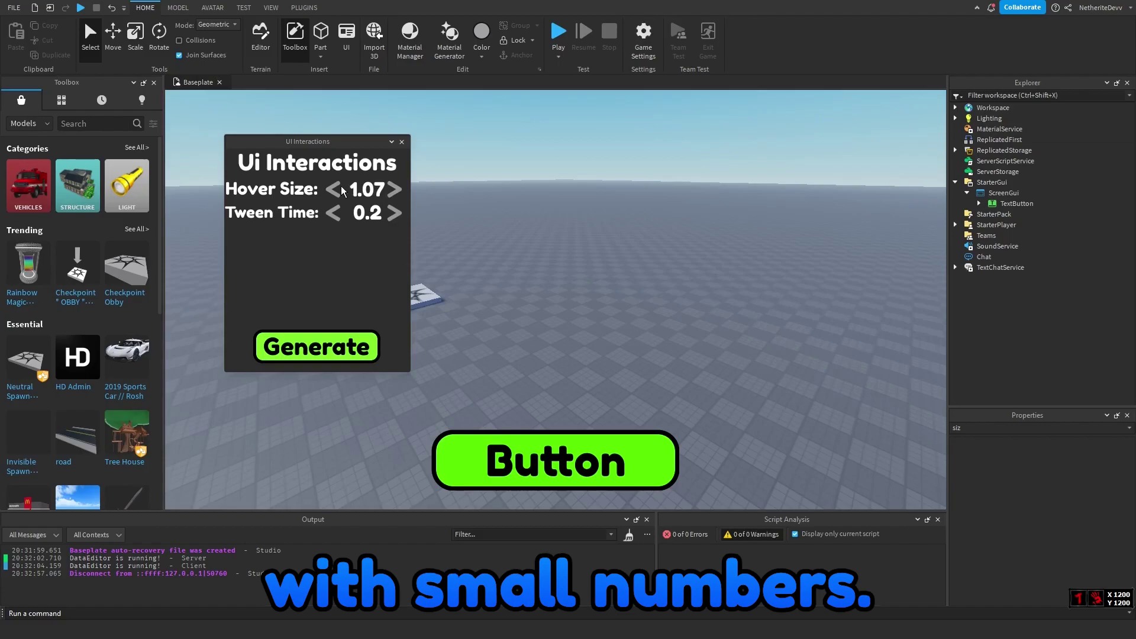
pyautogui.click(340, 189)
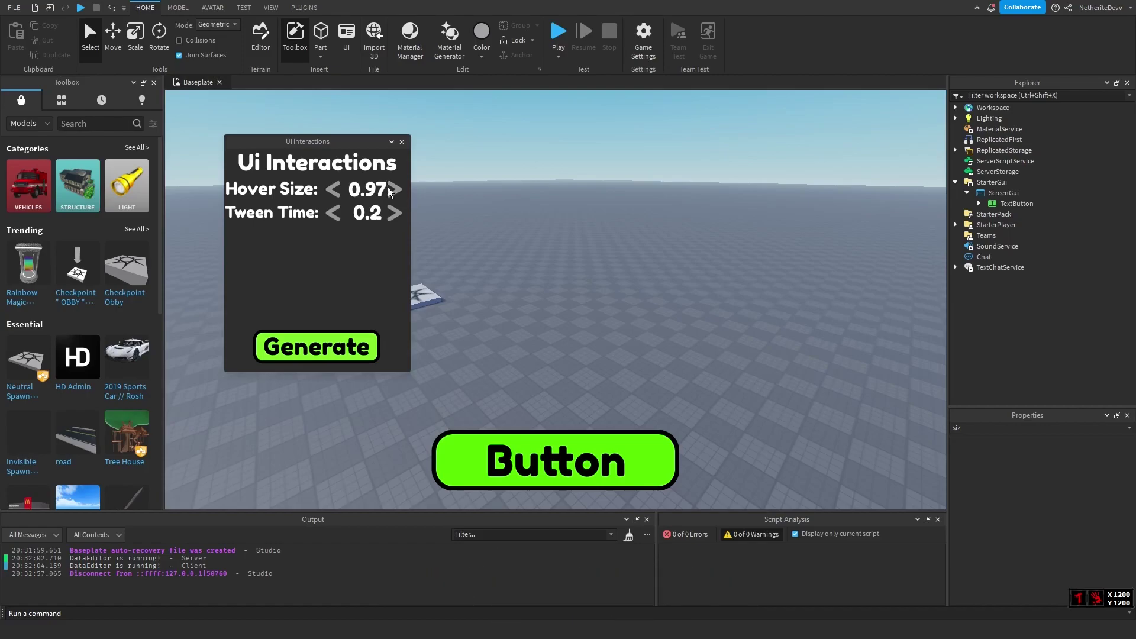
# - Try a larger Hover Size by raising it to 1.32 in the UI Interactions window
pyautogui.click(390, 191)
pyautogui.doubleClick(390, 191)
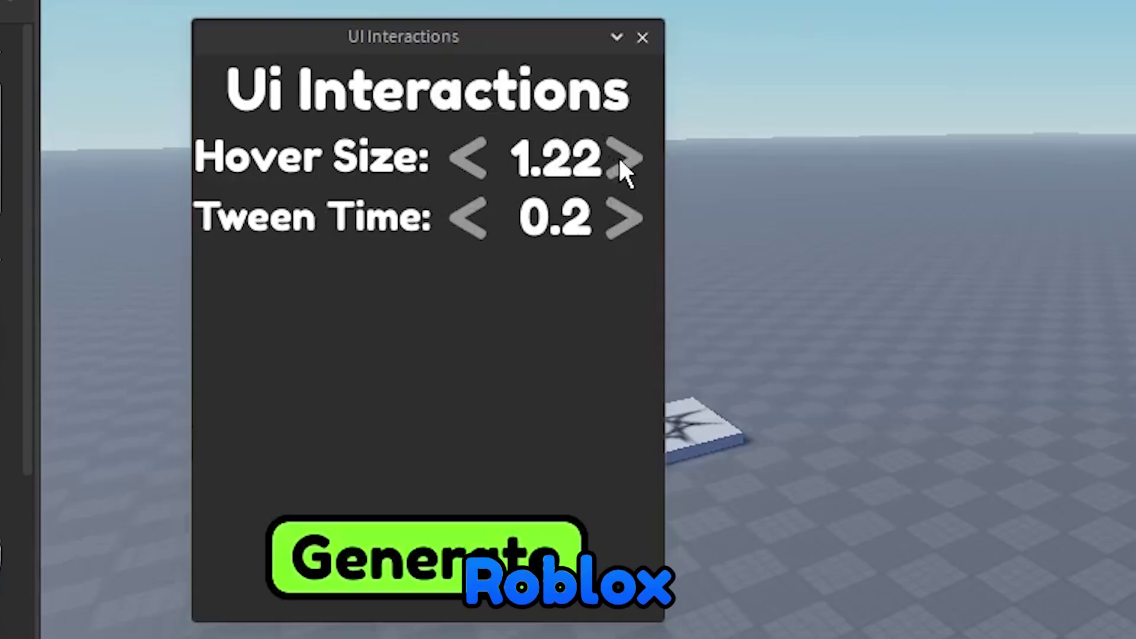
pyautogui.click(390, 191)
pyautogui.click(390, 191)
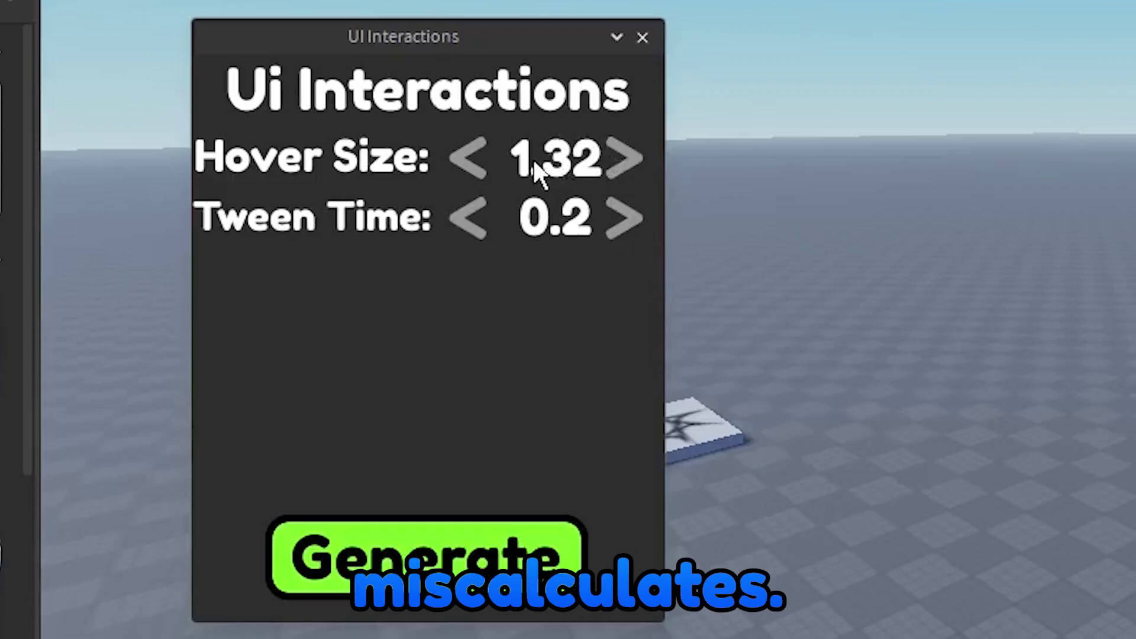
# - Lower the Hover Size to 1.11 in the UI Interactions window
pyautogui.click(491, 158)
pyautogui.click(486, 159)
pyautogui.click(489, 160)
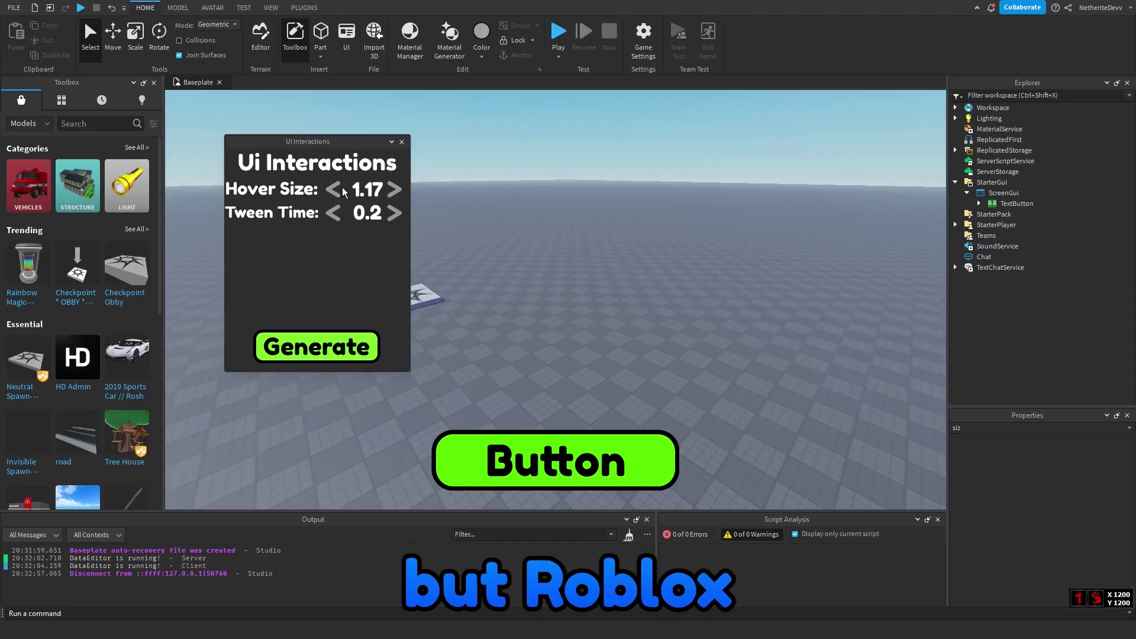
pyautogui.click(493, 160)
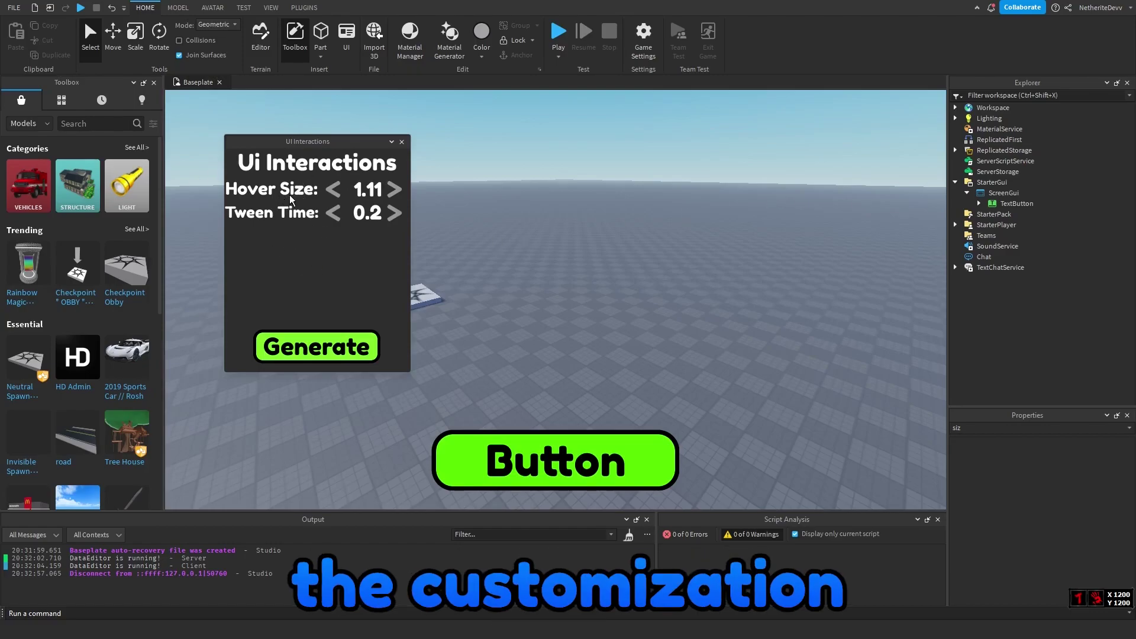
# - Duplicate the TextButton under ScreenGui and generate UI interactions for both TextButtons together
pyautogui.click(1012, 203)
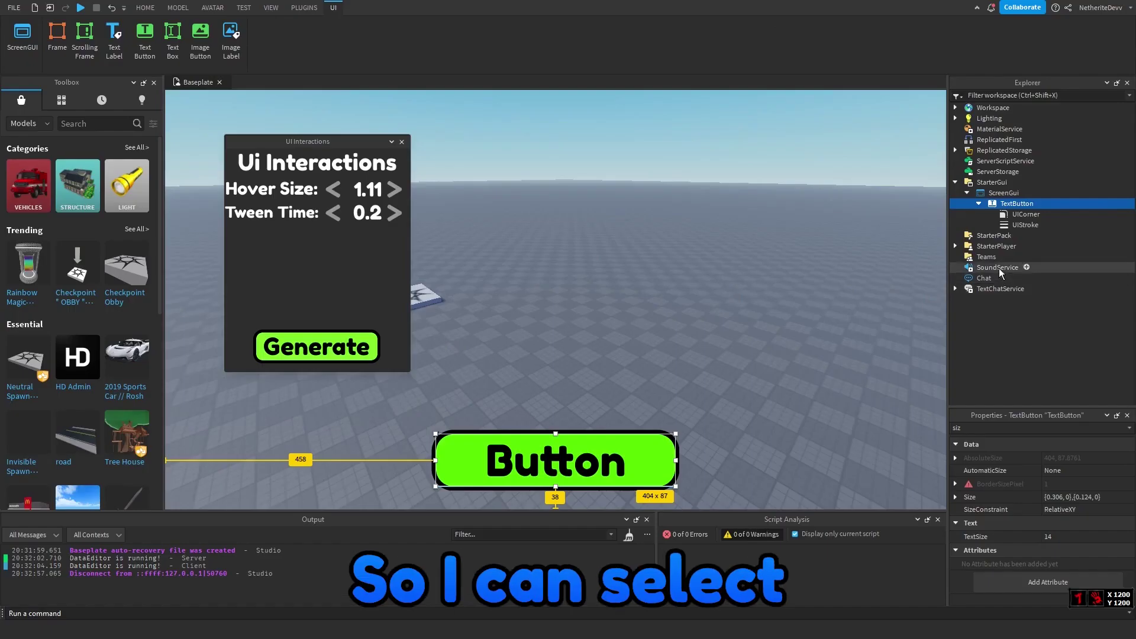
pyautogui.hotkey('ctrl', 'd')
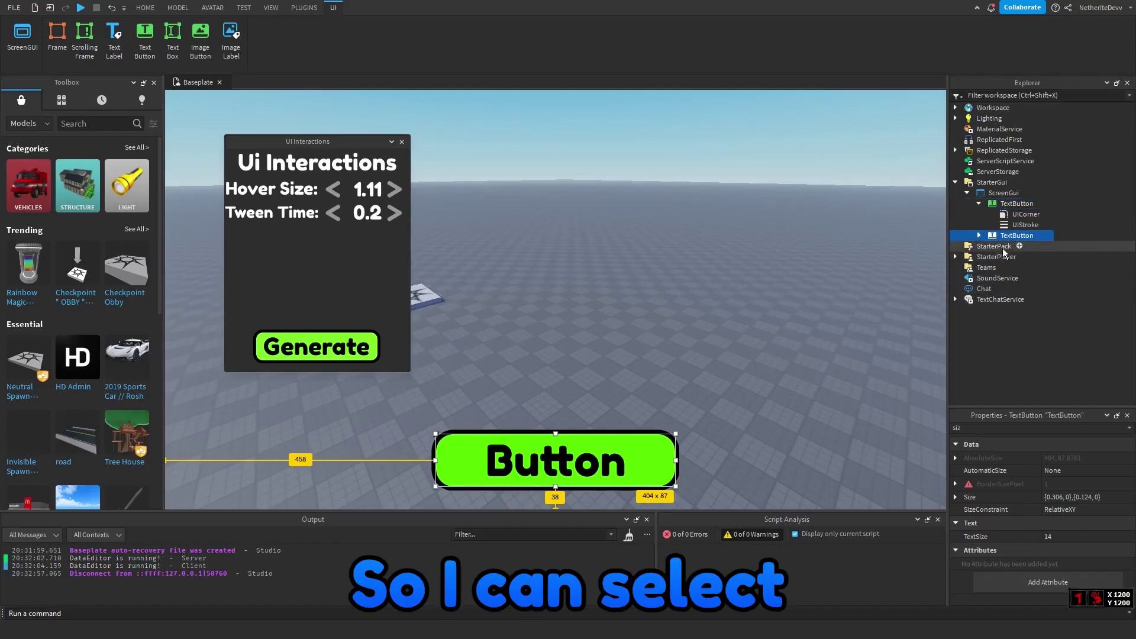
pyautogui.click(978, 235)
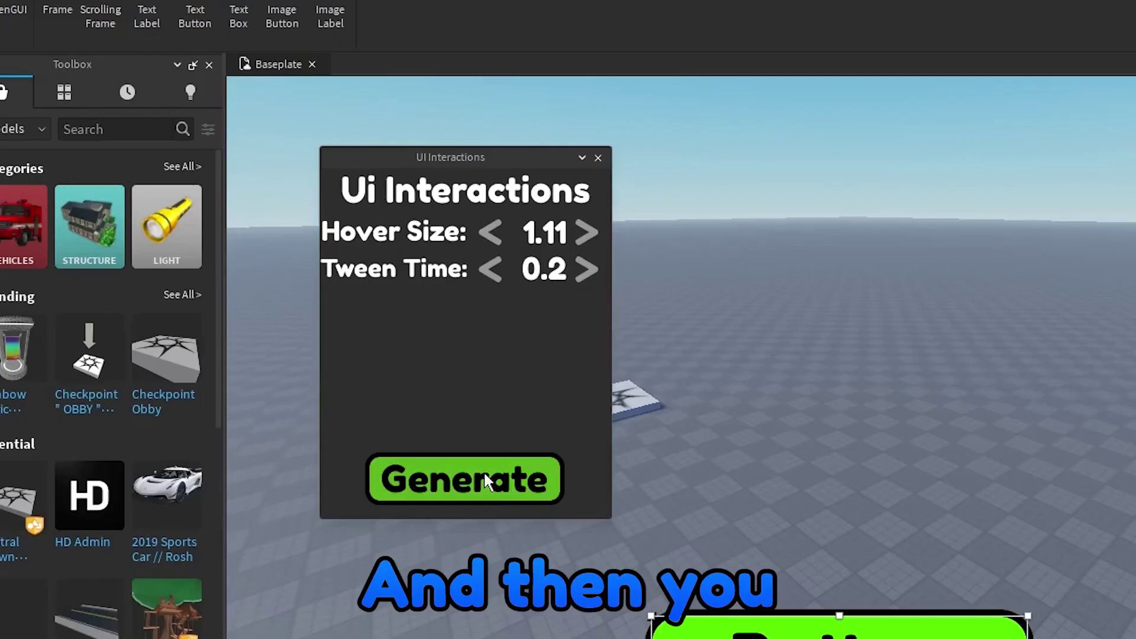
pyautogui.click(483, 478)
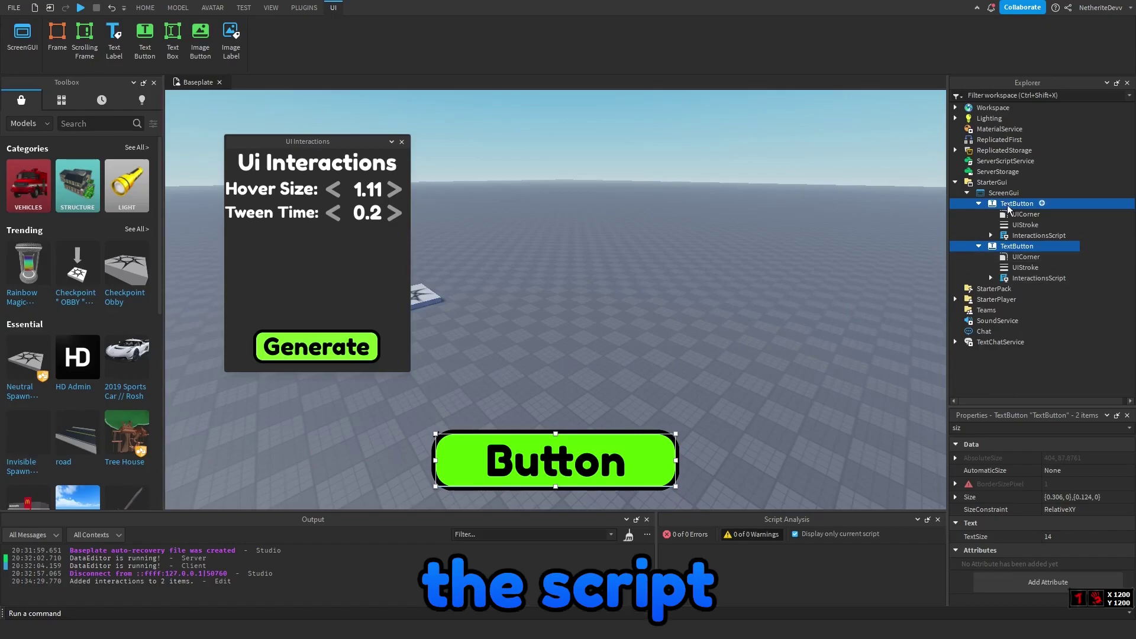
# - Delete the first TextButton under ScreenGui and check the contents of the remaining button's InteractionsScript
pyautogui.click(1011, 203)
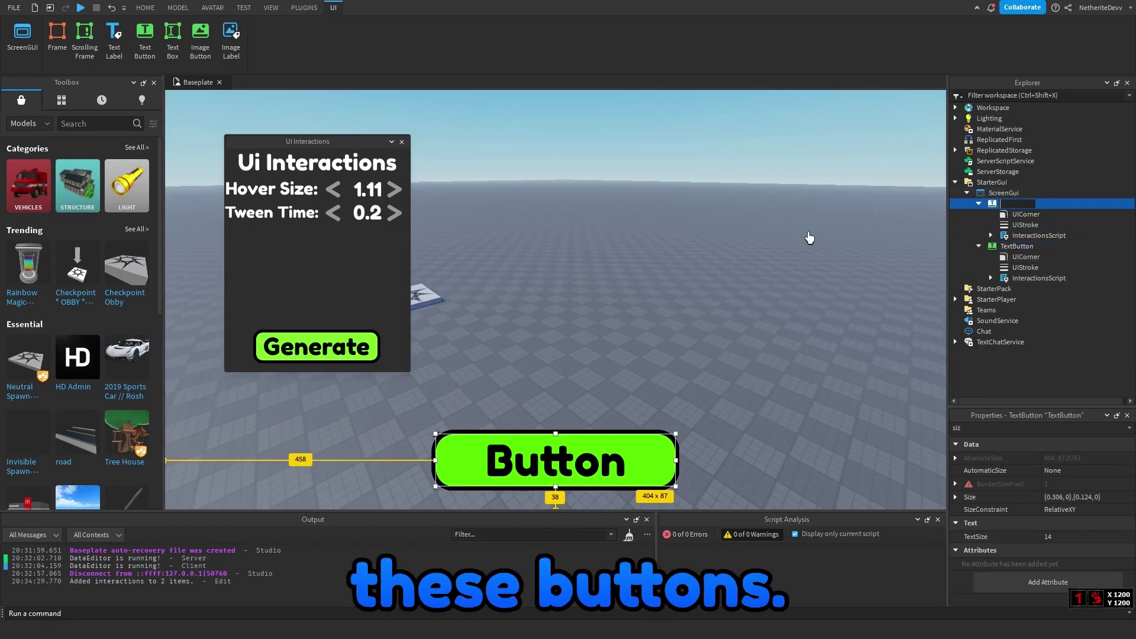
pyautogui.press('Delete')
pyautogui.click(990, 236)
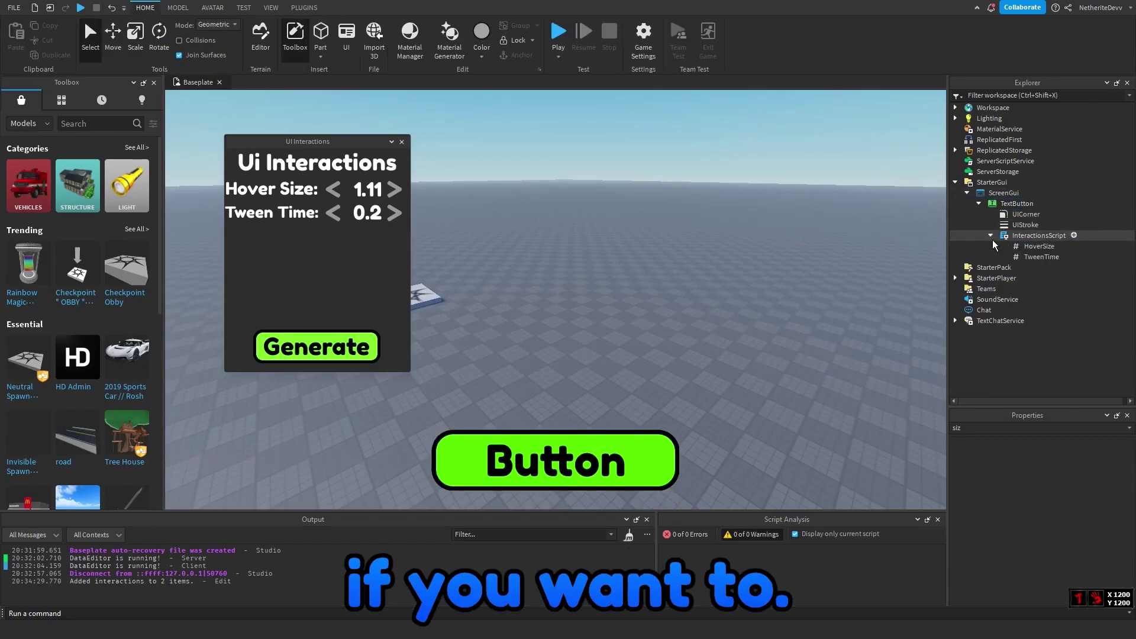
pyautogui.click(991, 236)
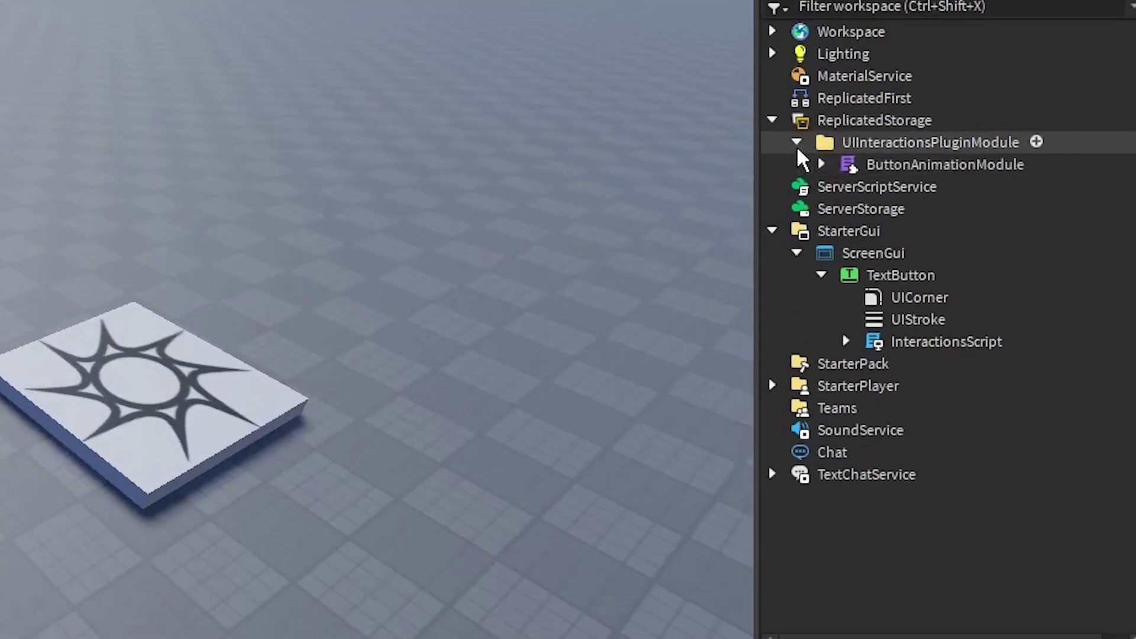
# - Inspect the contents of the UIInteractionsPluginModule folder and its ButtonAnimationModule in ReplicatedStorage
pyautogui.click(967, 161)
pyautogui.click(798, 142)
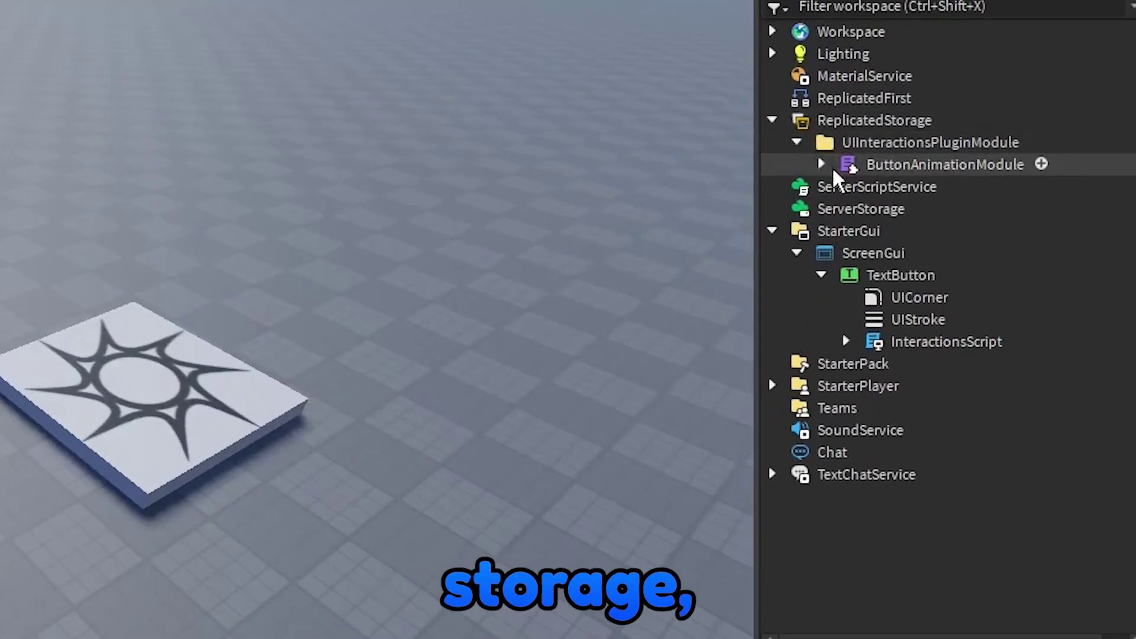
pyautogui.click(822, 164)
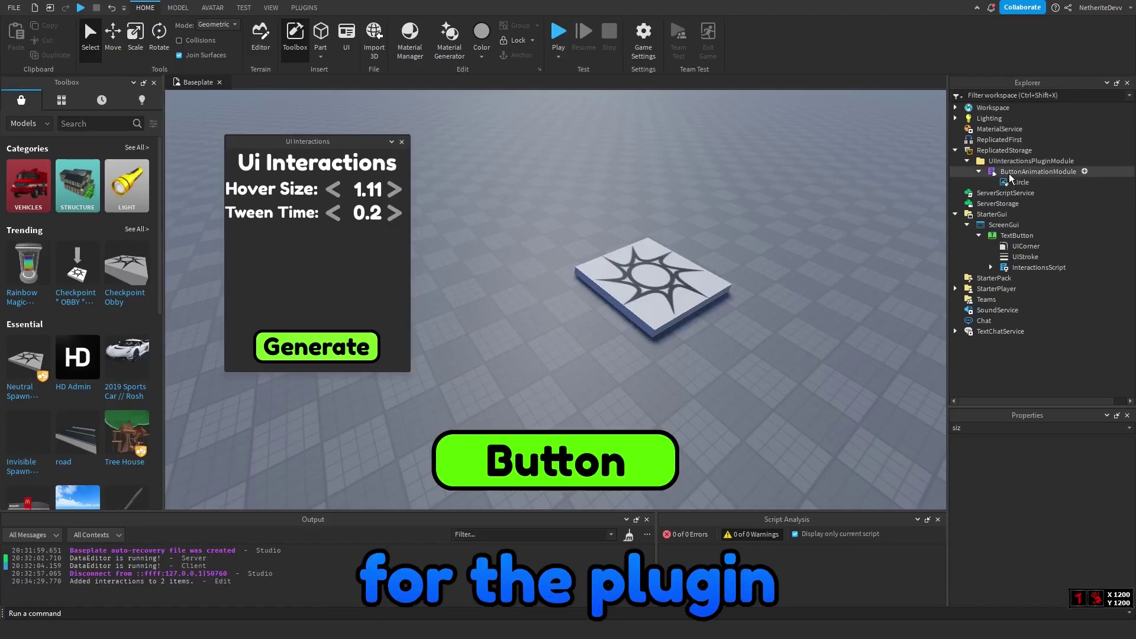
# - Delete the UIInteractionsPluginModule folder from ReplicatedStorage and undo the deletion
pyautogui.click(967, 163)
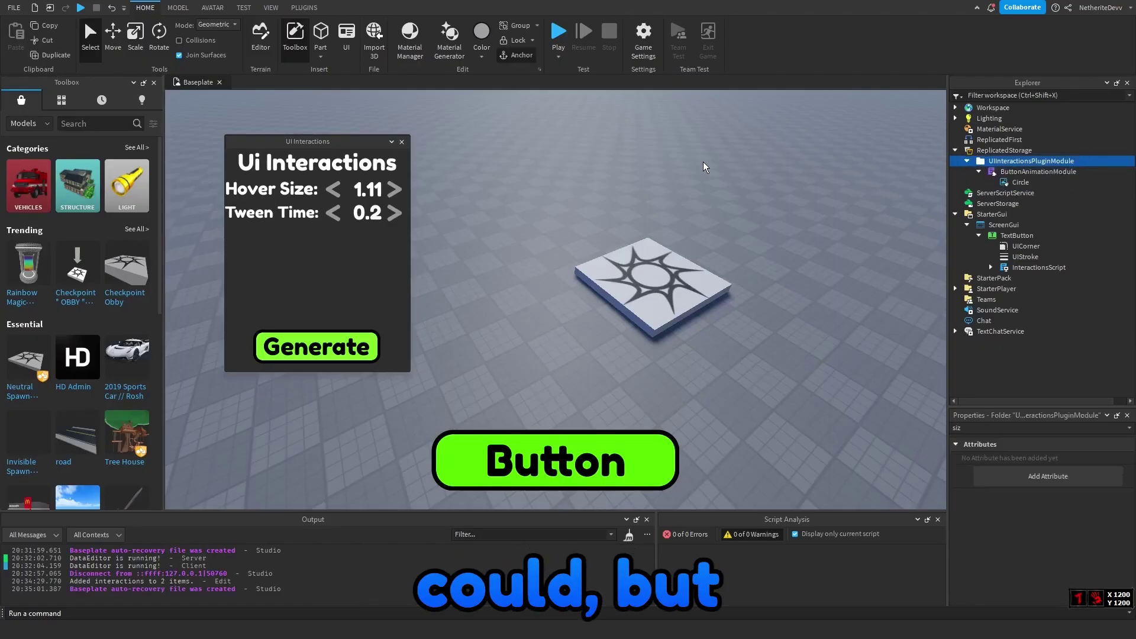
pyautogui.press('Delete')
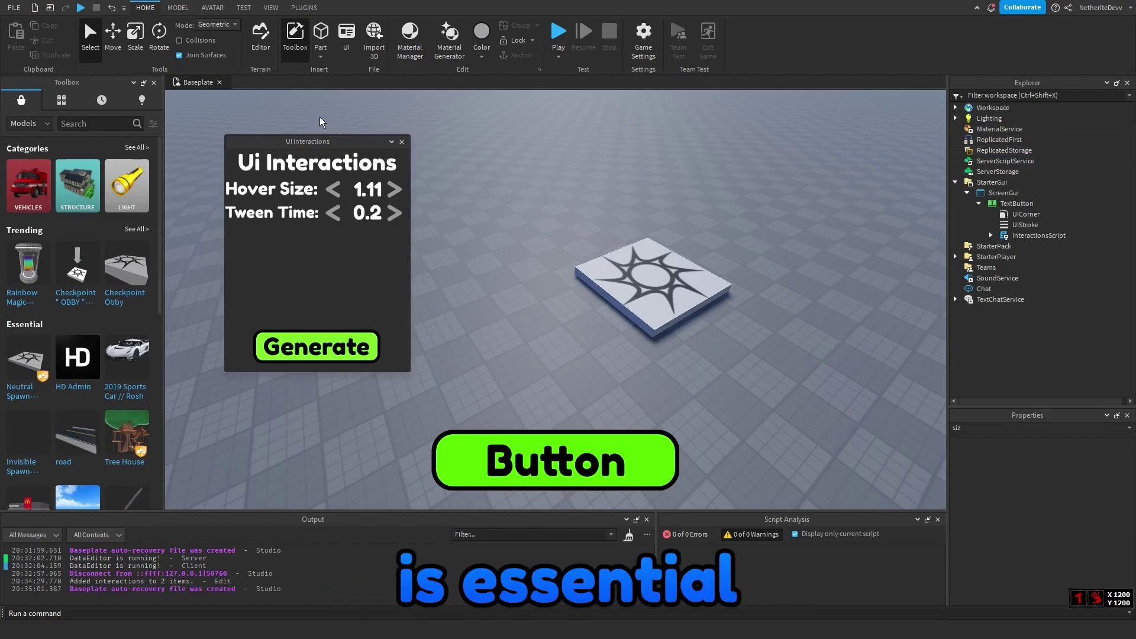
pyautogui.moveTo(319, 121); pyautogui.dragTo(330, 119, button='right')
pyautogui.hotkey('ctrl', 'z')
pyautogui.click(689, 183)
pyautogui.moveTo(690, 182); pyautogui.dragTo(875, 177, button='right')
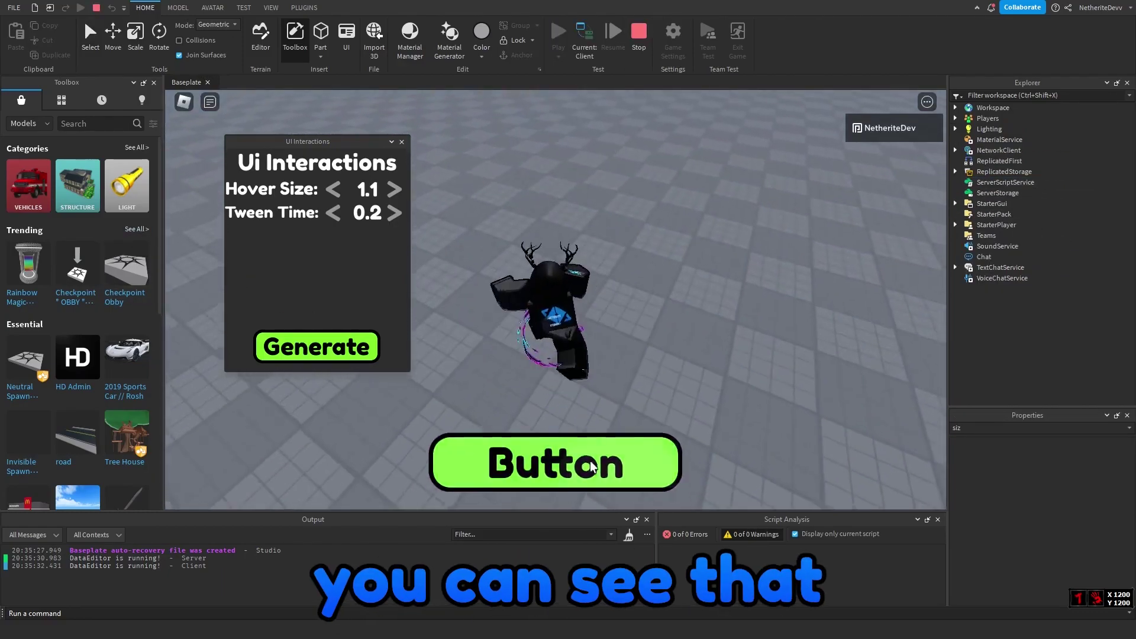
# - Close the UI Interactions plugin window during the playtest
pyautogui.click(401, 142)
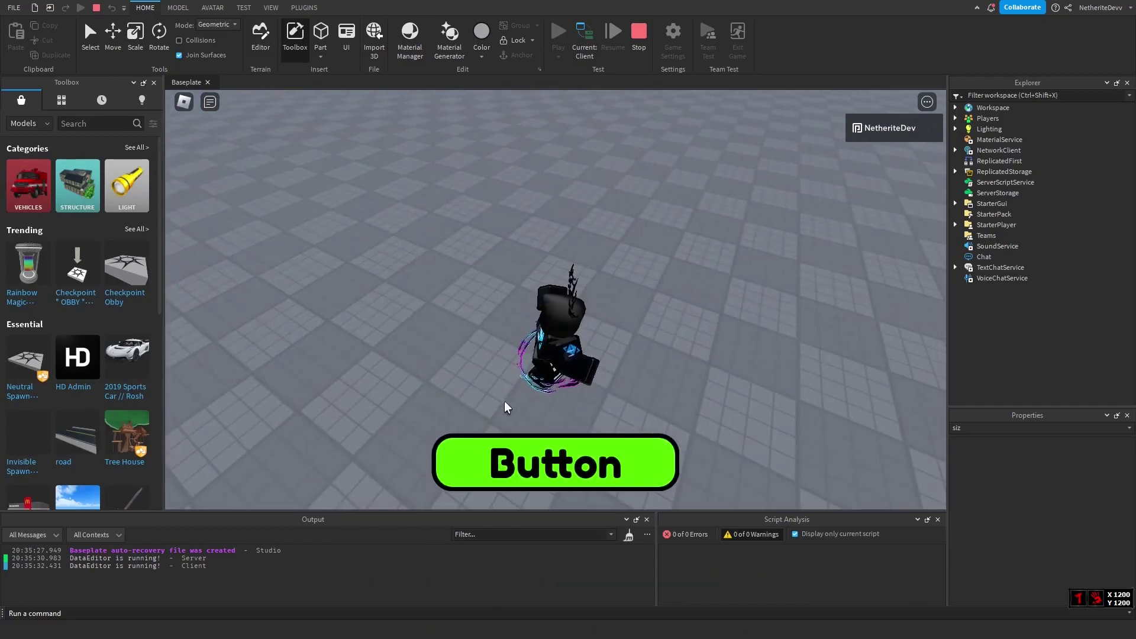
pyautogui.moveTo(563, 379); pyautogui.dragTo(563, 379, button='right')
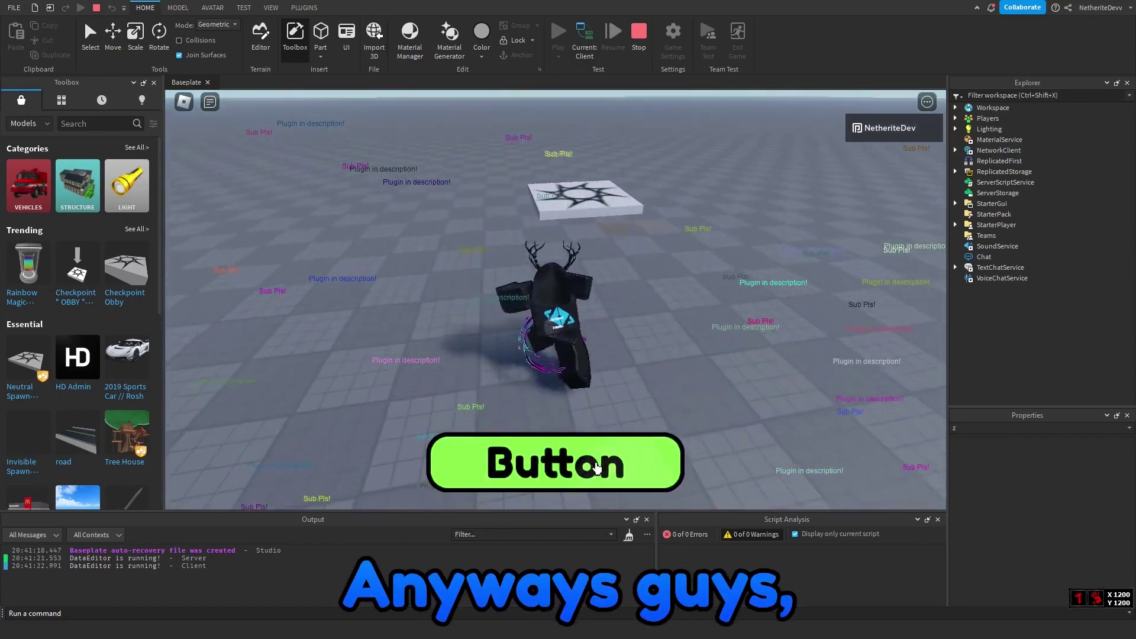
# - Test the green Button's interaction animations by activating it repeatedly while moving and jumping the character around the baseplate
pyautogui.press('w')
pyautogui.click(589, 469)
pyautogui.click(592, 464)
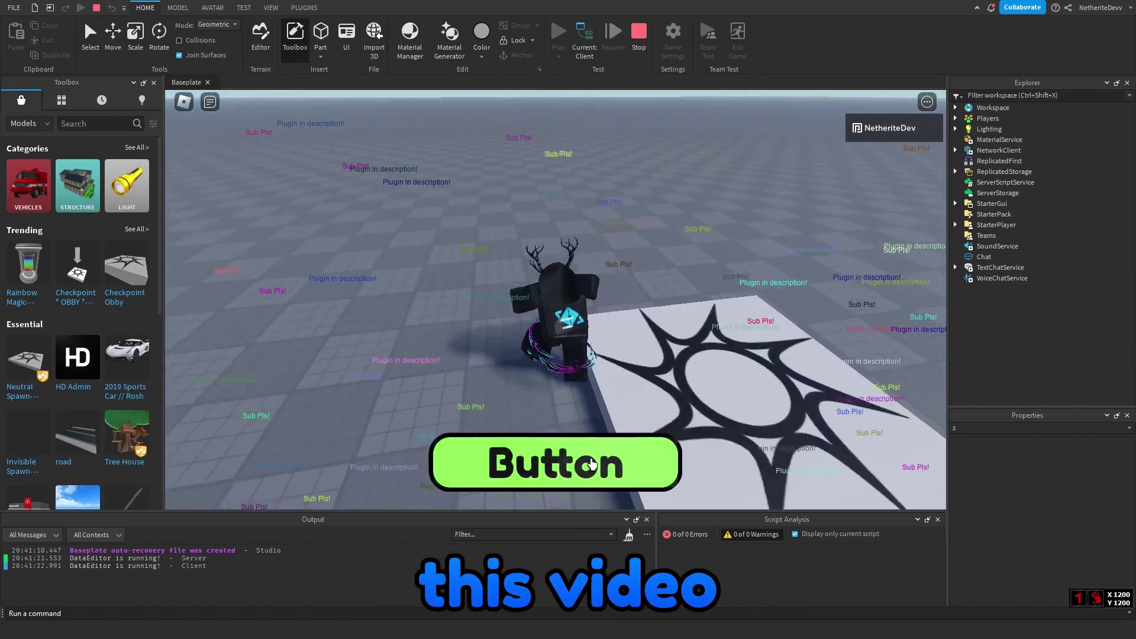
pyautogui.press('a')
pyautogui.click(580, 464)
pyautogui.press('s')
pyautogui.click(580, 464)
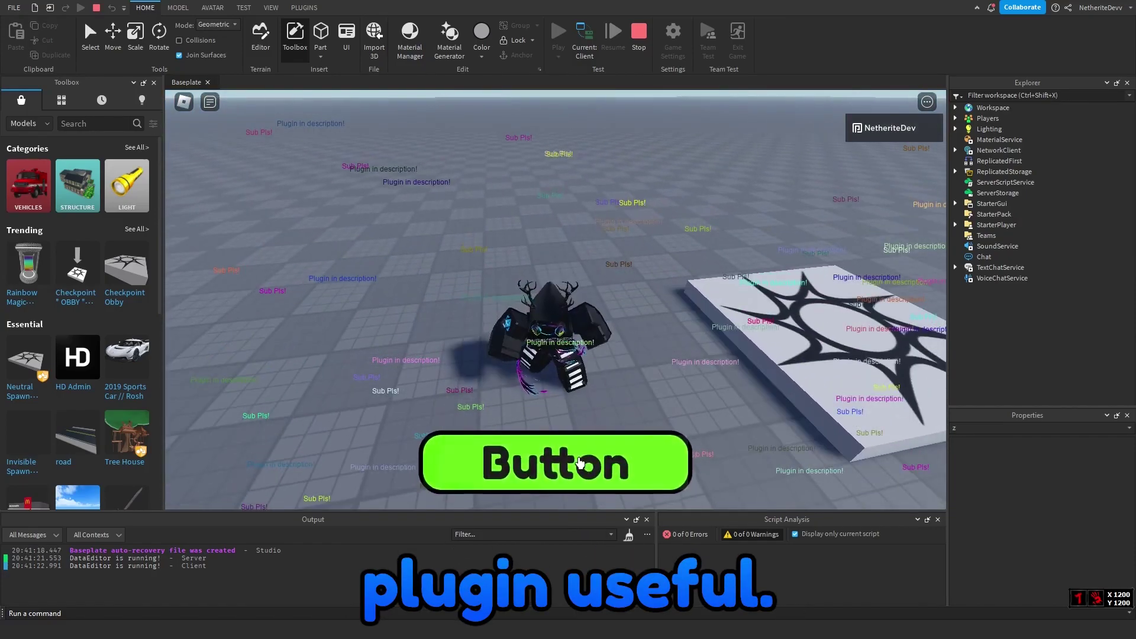
pyautogui.click(556, 457)
pyautogui.press('a')
pyautogui.click(535, 452)
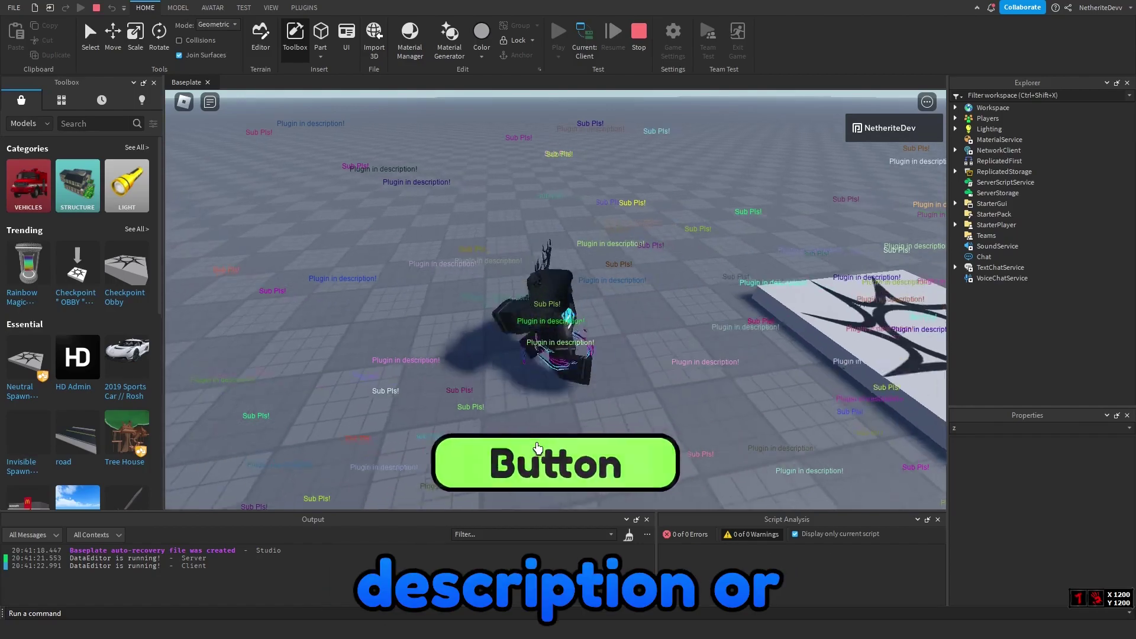
pyautogui.press('w')
pyautogui.press('space')
pyautogui.click(524, 465)
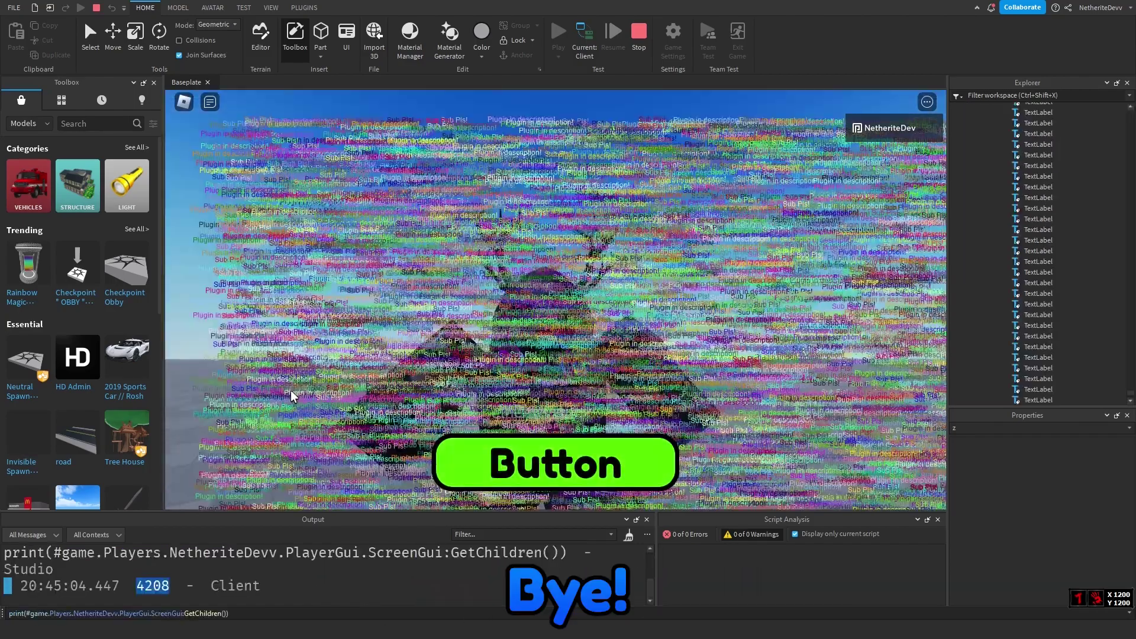